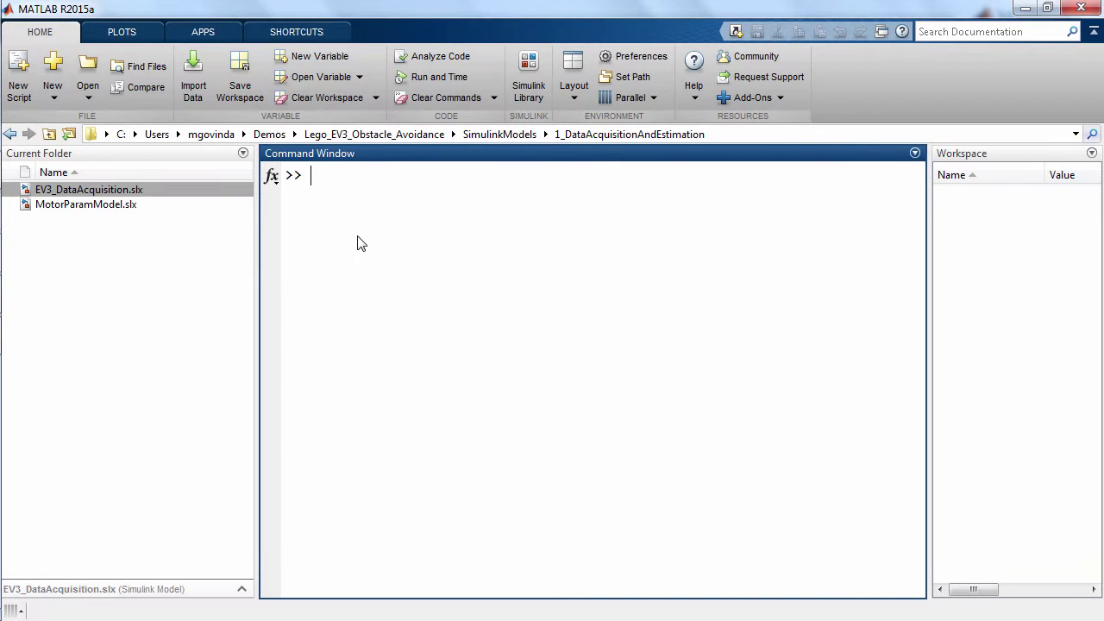
Open the EV3_DataAcquisition model and review the Reference Signal waveform.
right_click(73, 195)
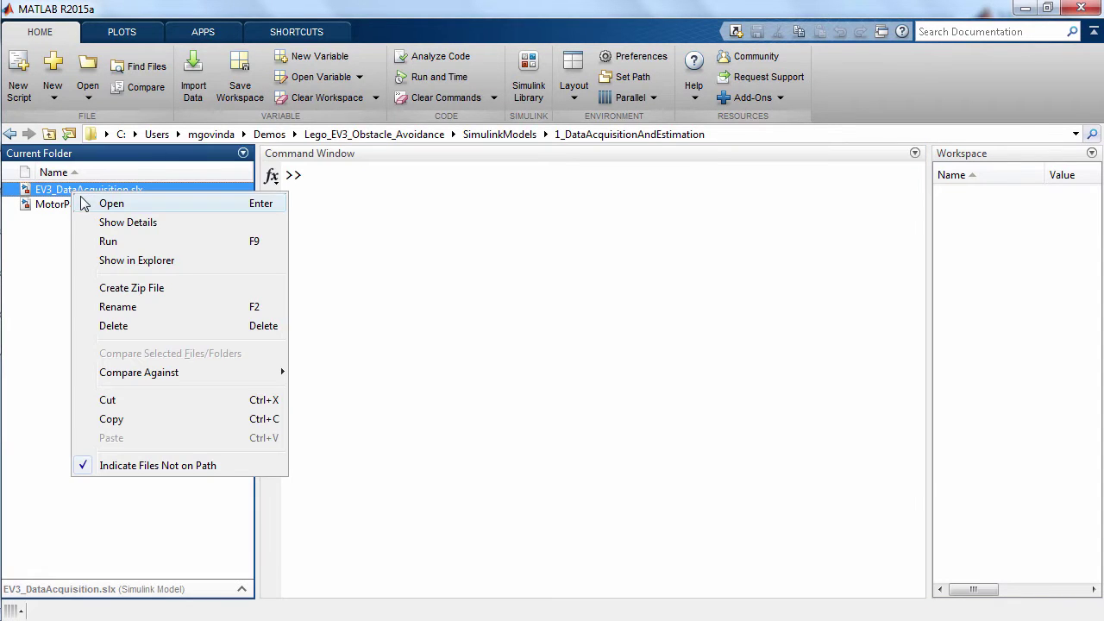
click(86, 205)
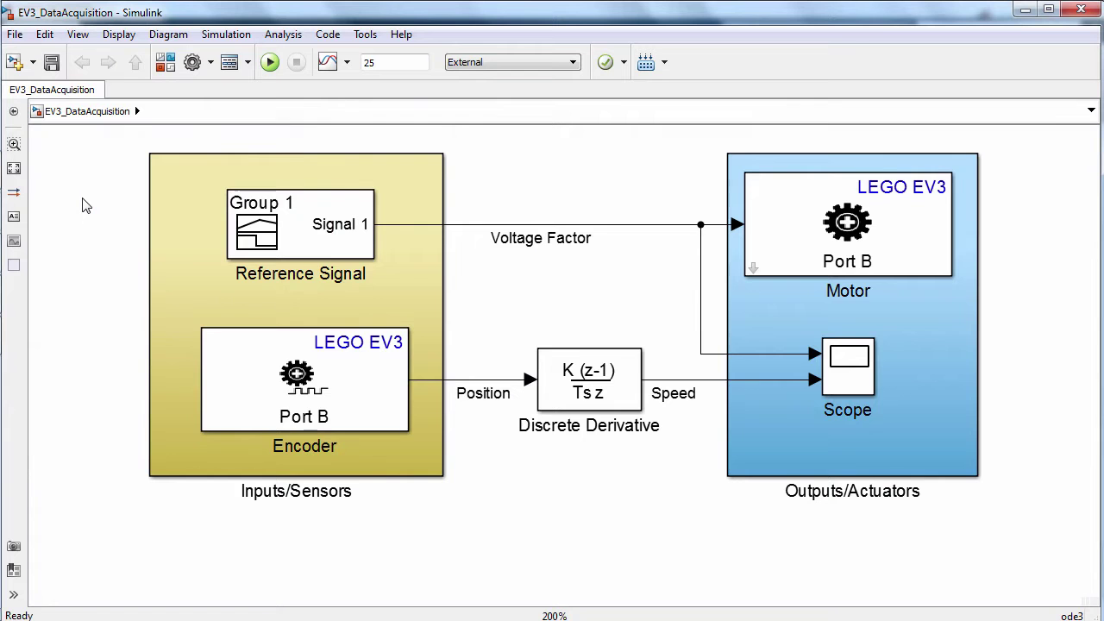
double_click(303, 240)
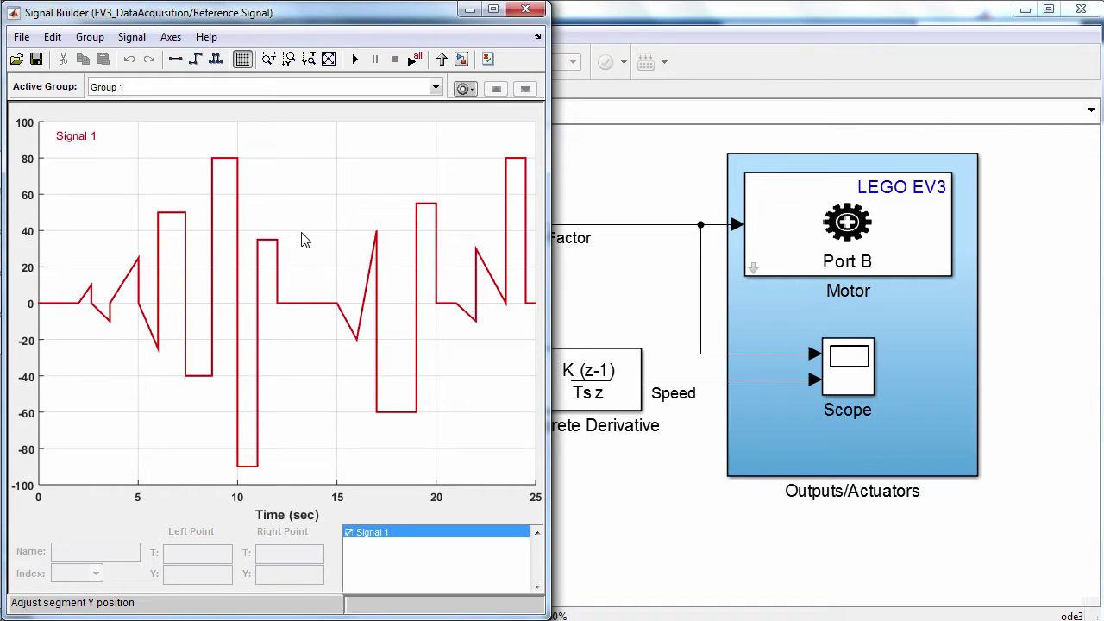
click(609, 188)
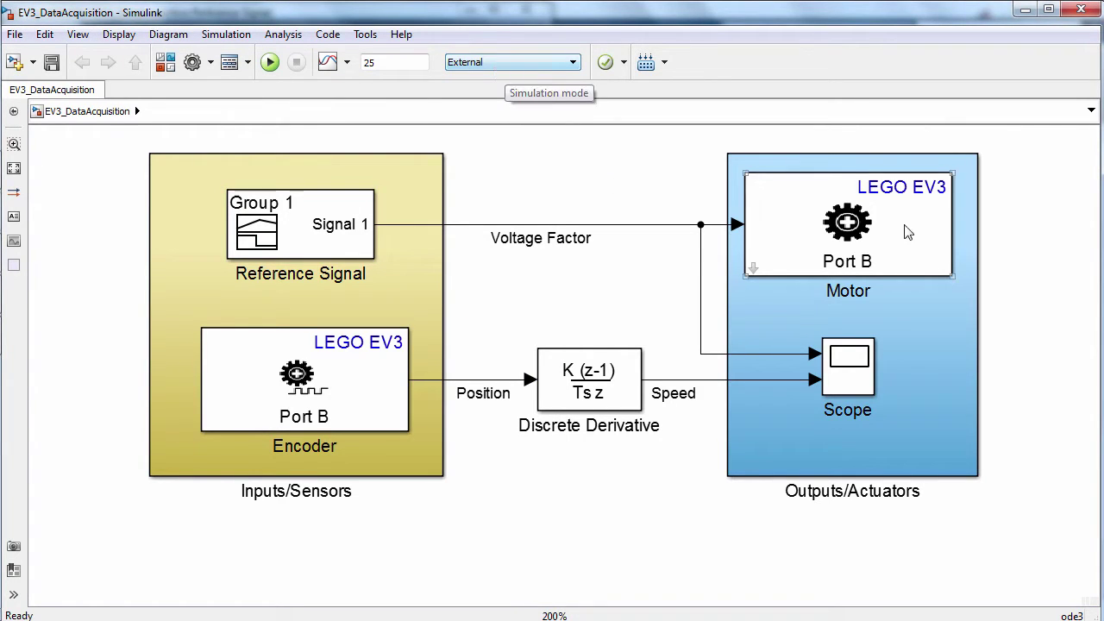
Have the Scope save its data history to the workspace as acqData.
double_click(852, 392)
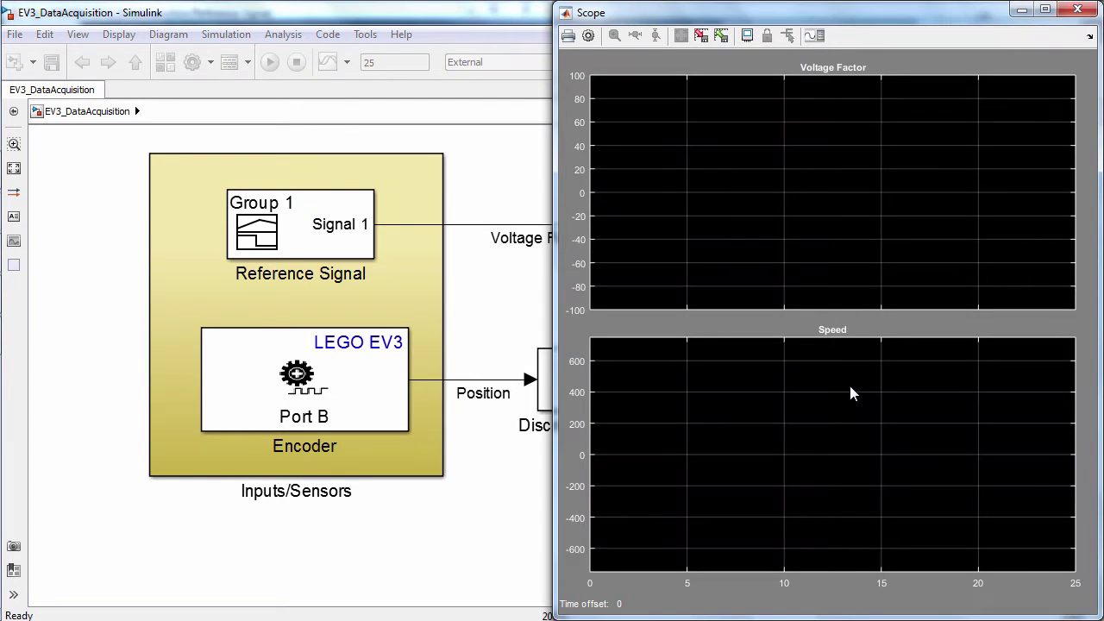
click(588, 35)
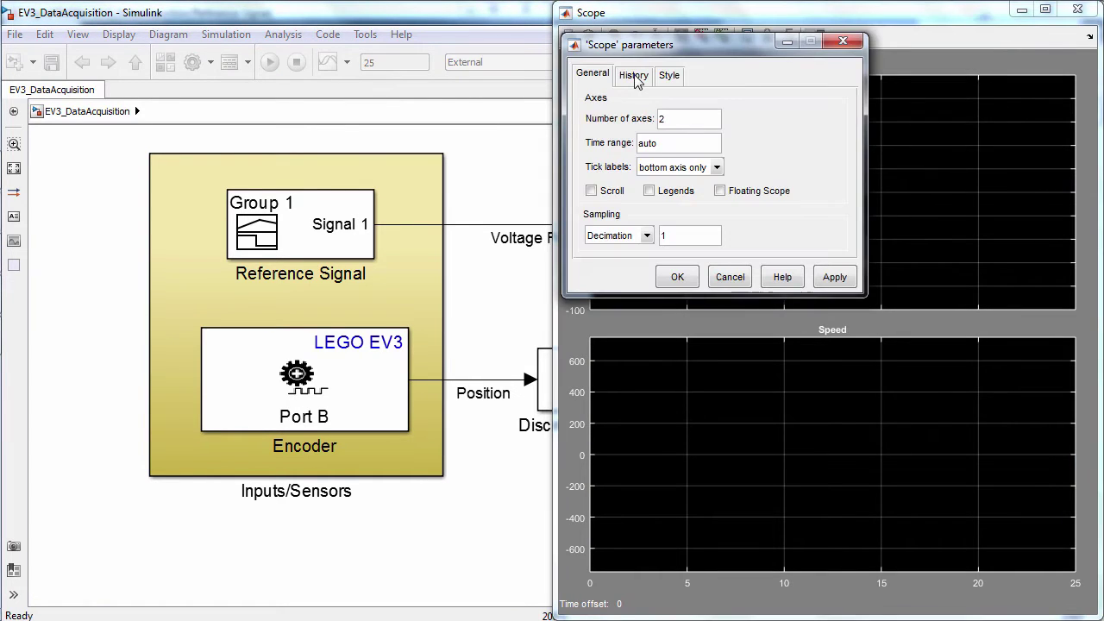
click(634, 74)
click(681, 145)
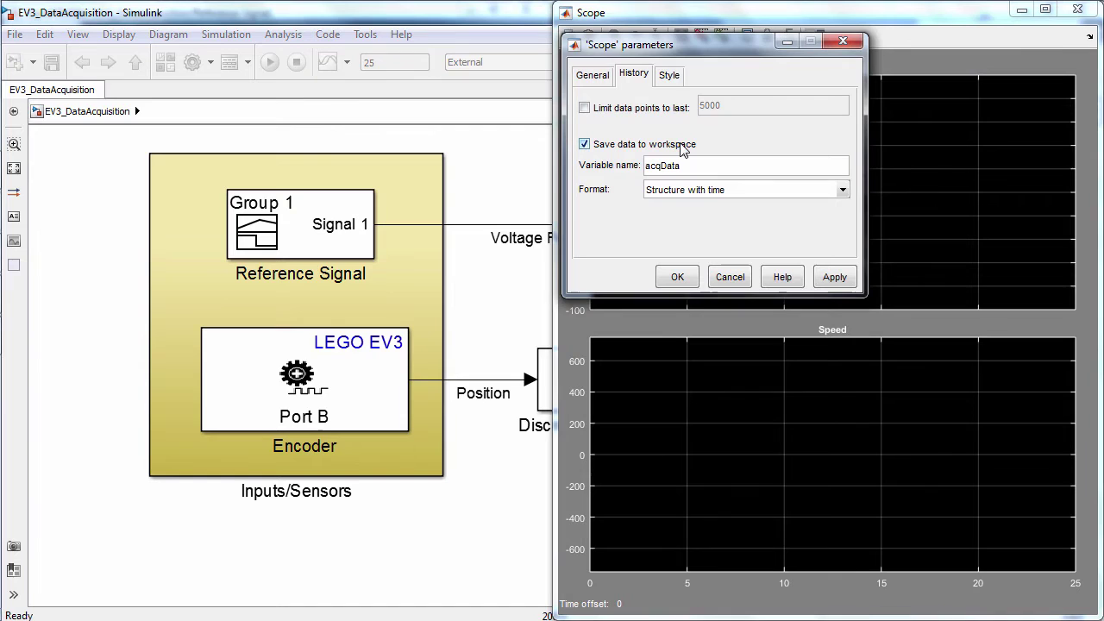
click(843, 42)
Review the Run on Target Hardware options for the EV3.
click(539, 169)
click(365, 34)
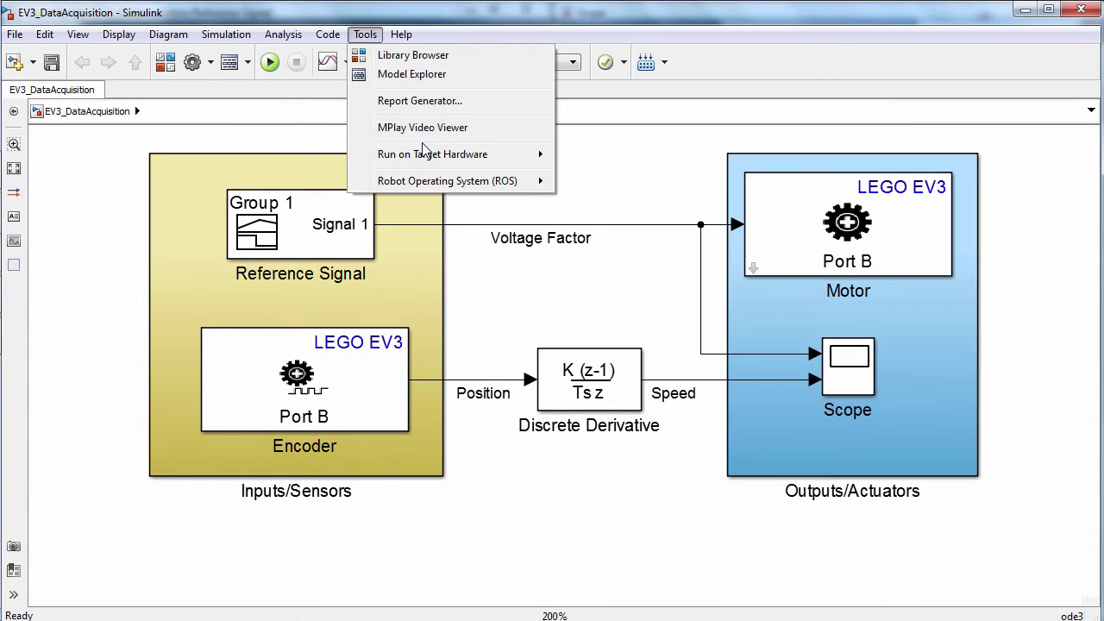
mouse_move(429, 164)
click(608, 156)
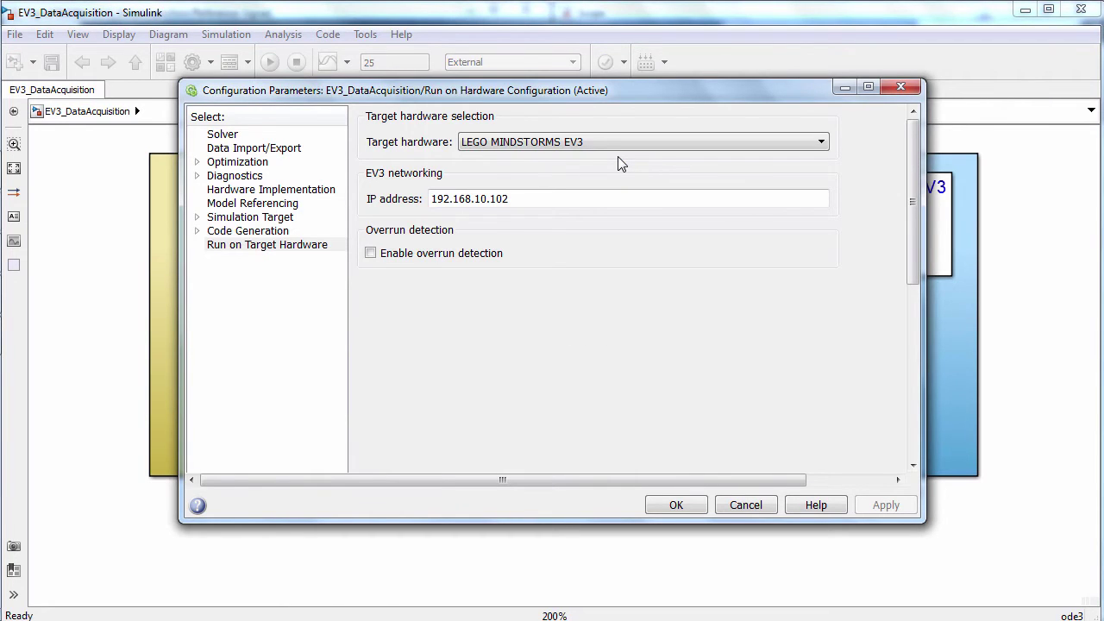
key(Return)
Run the model on the EV3, watch the live Scope, then run procData to plot it.
click(270, 64)
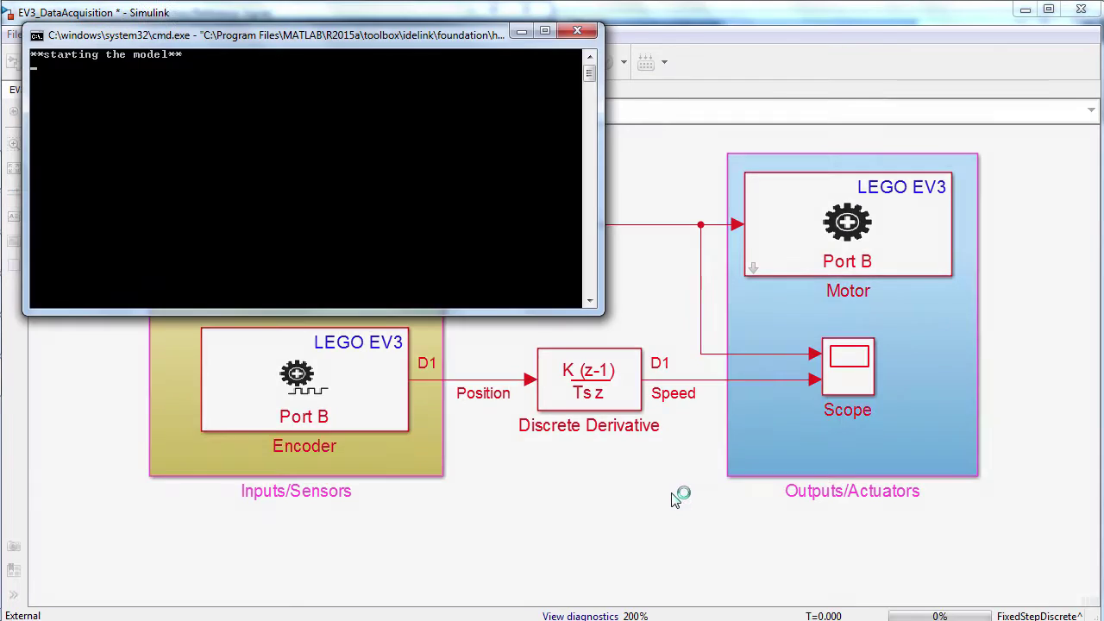
double_click(862, 350)
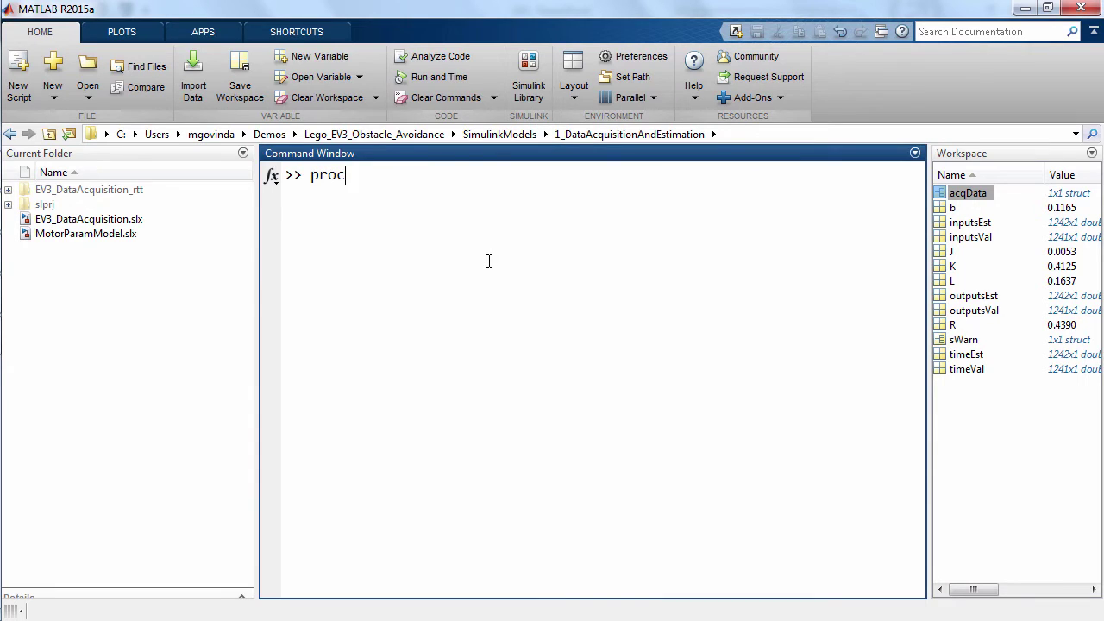
key(Return)
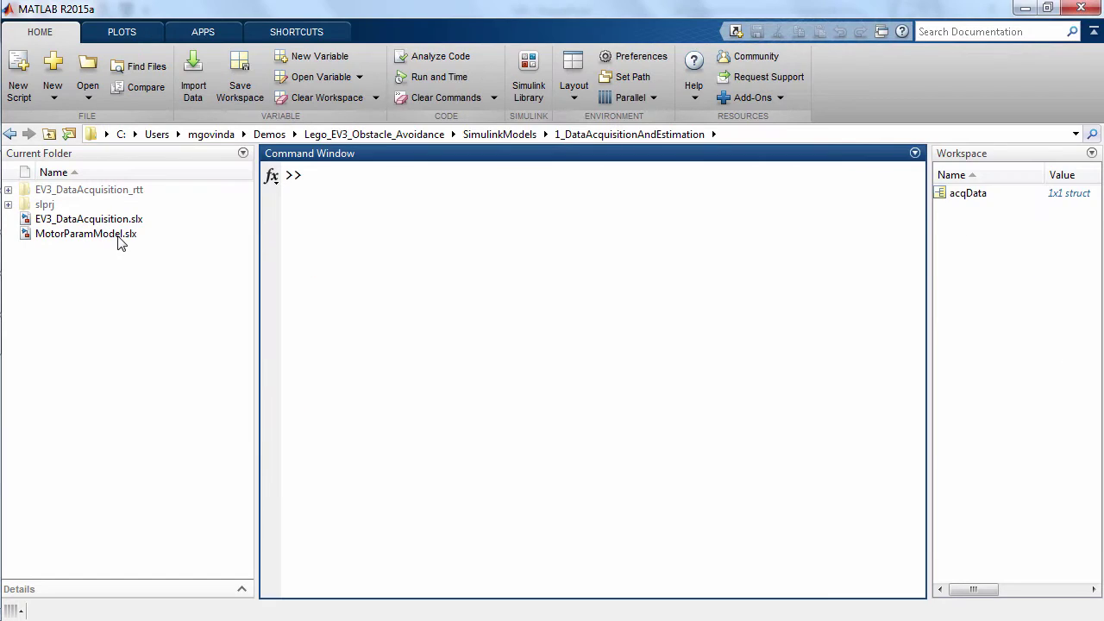
Open MotorParamModel, set initial values, load the estimation session and estimate R, L, K, J, b.
right_click(118, 240)
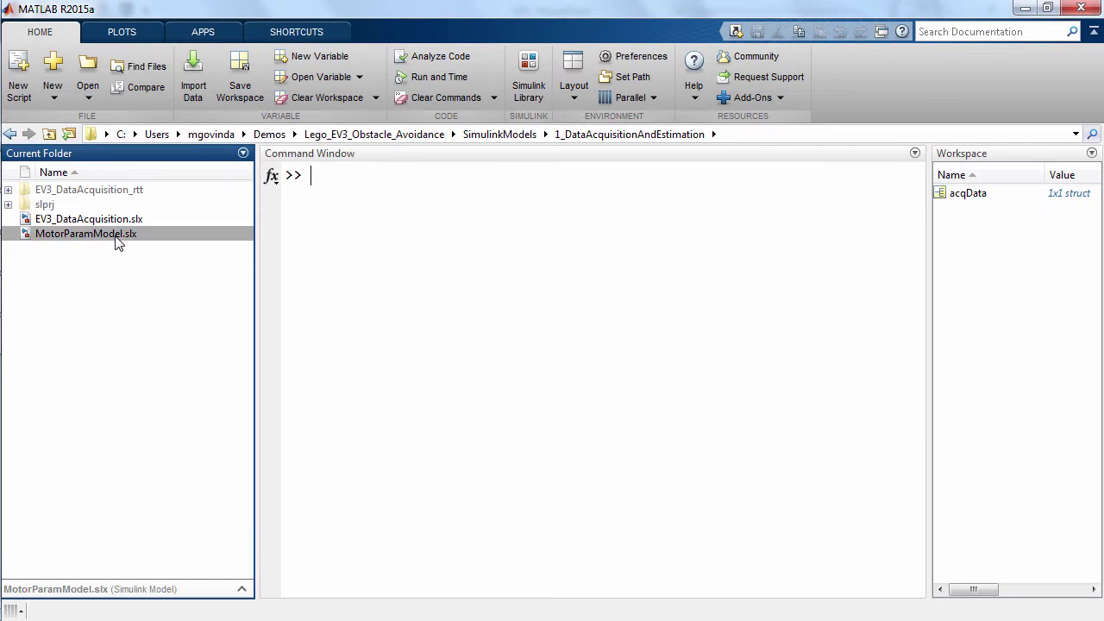
click(144, 250)
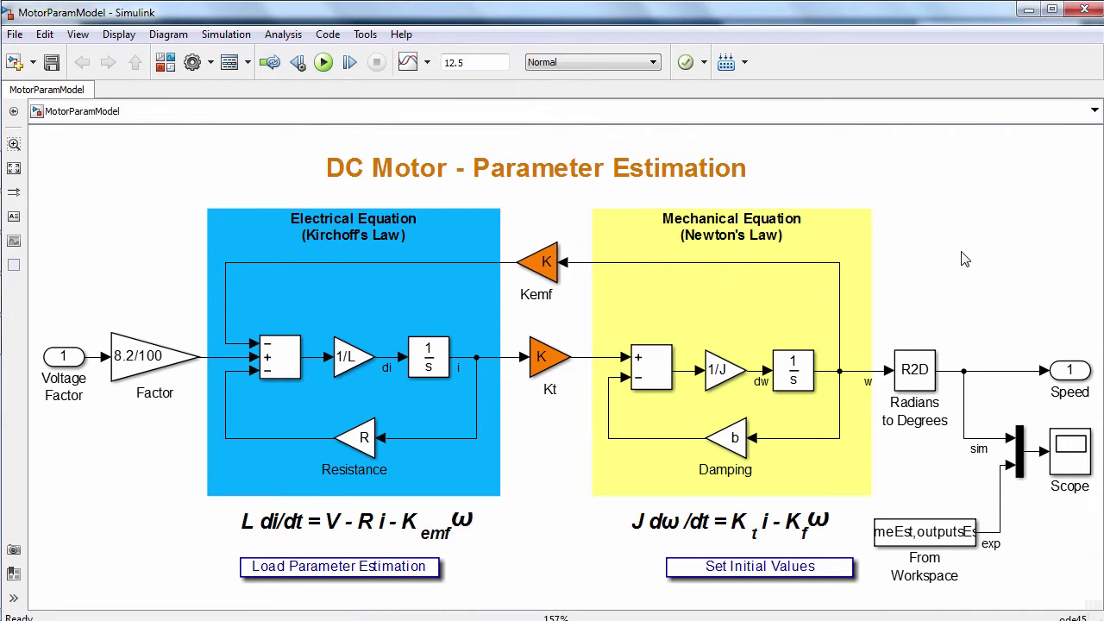
click(790, 570)
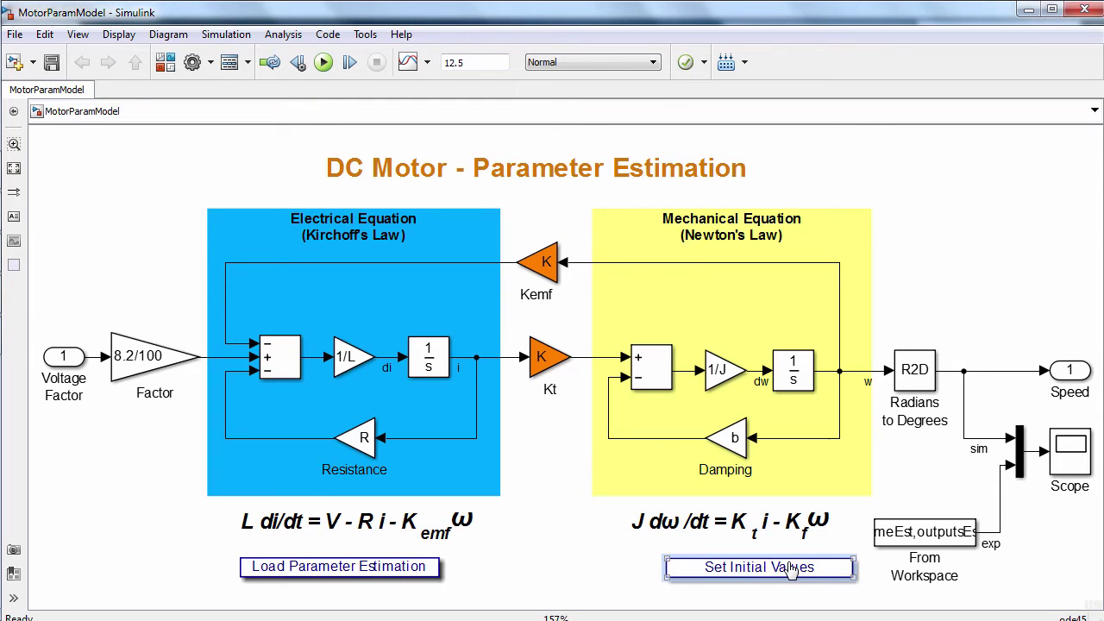
click(385, 576)
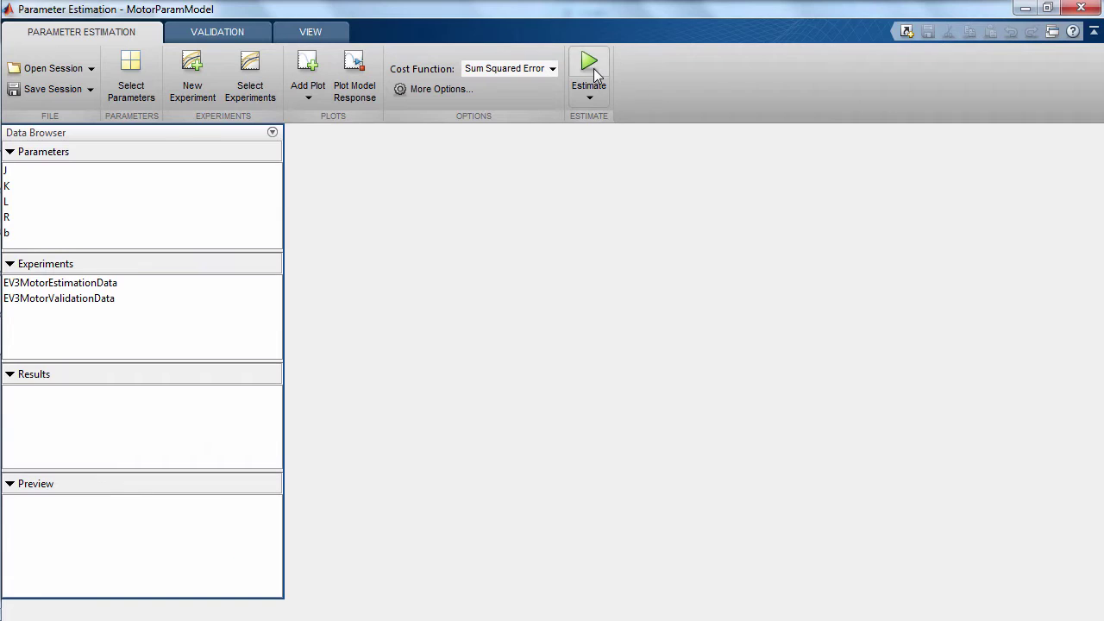
click(593, 71)
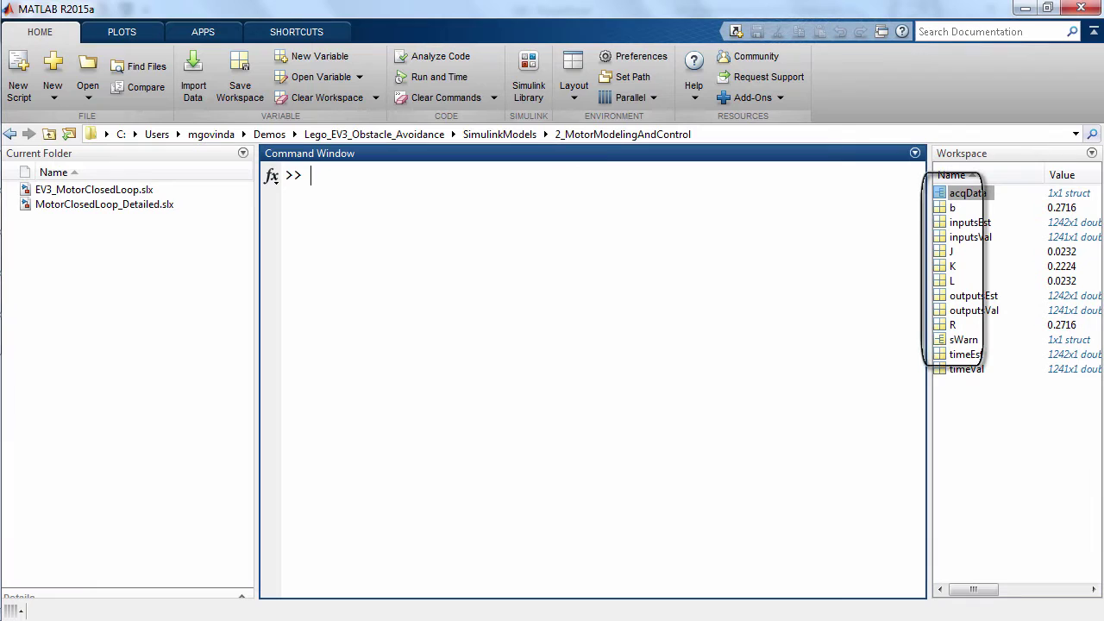
Open EV3_MotorClosedLoop, inspect the EV3 Motor subsystem's Encoder block, then go back up.
right_click(132, 198)
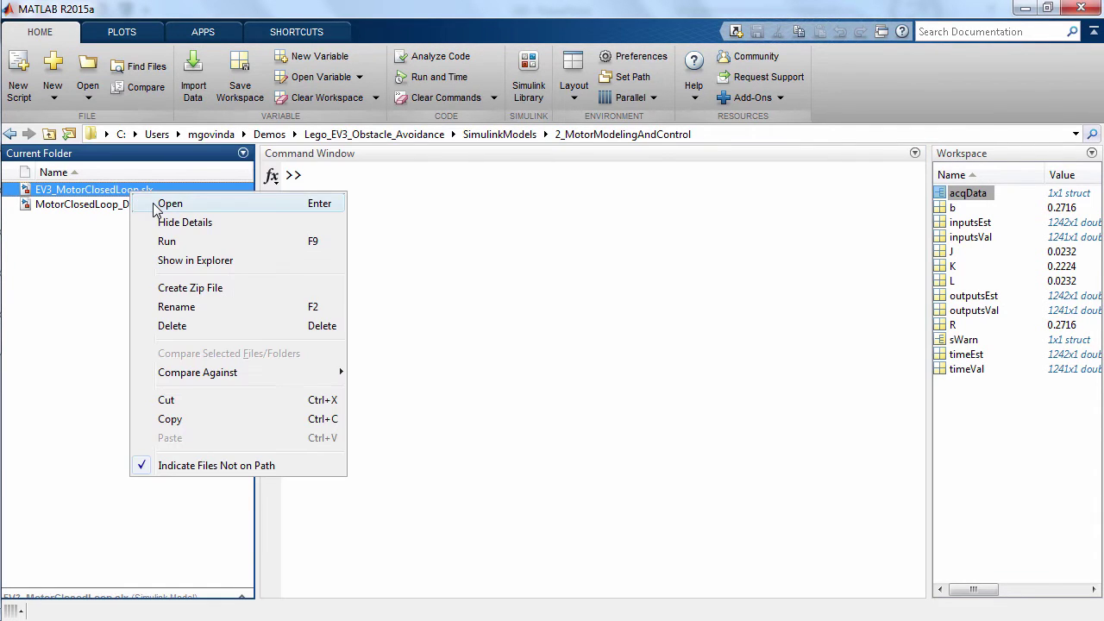
click(155, 205)
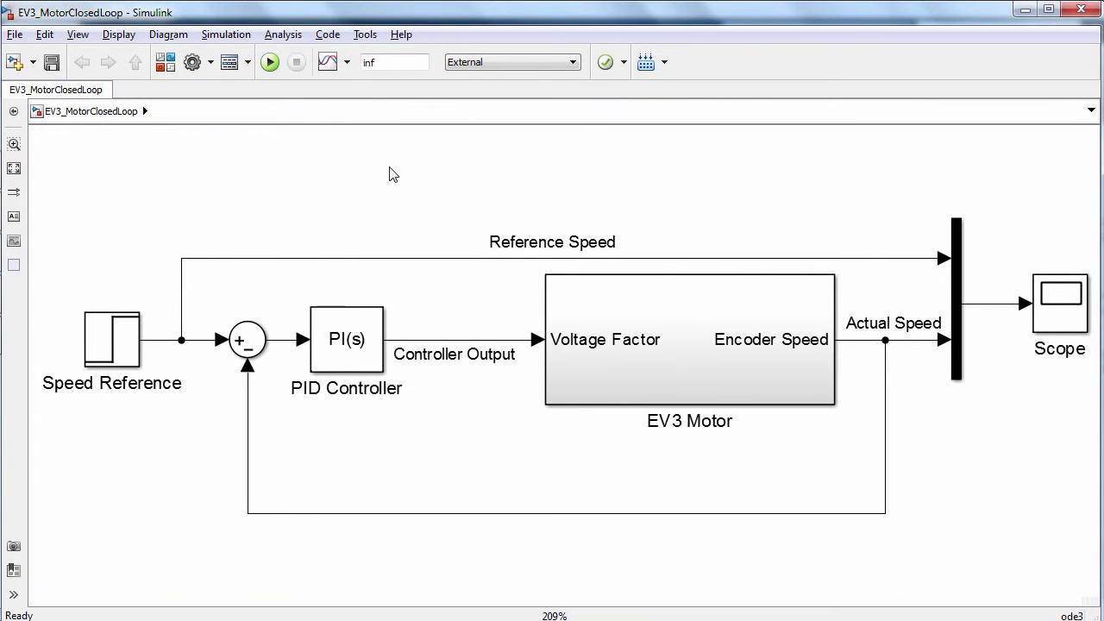
double_click(710, 368)
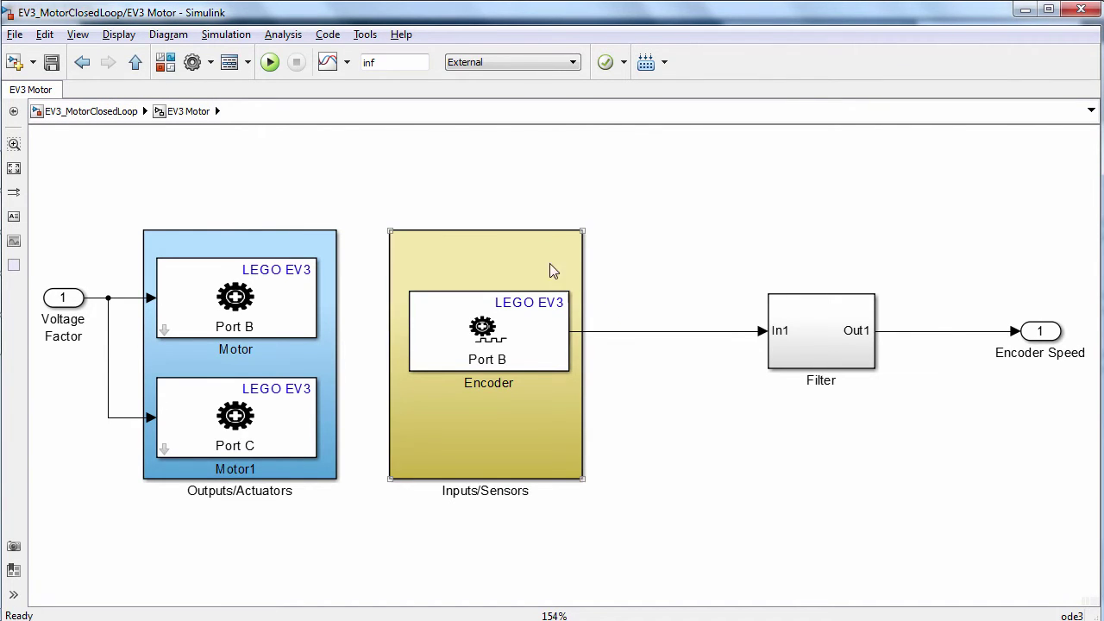
click(803, 337)
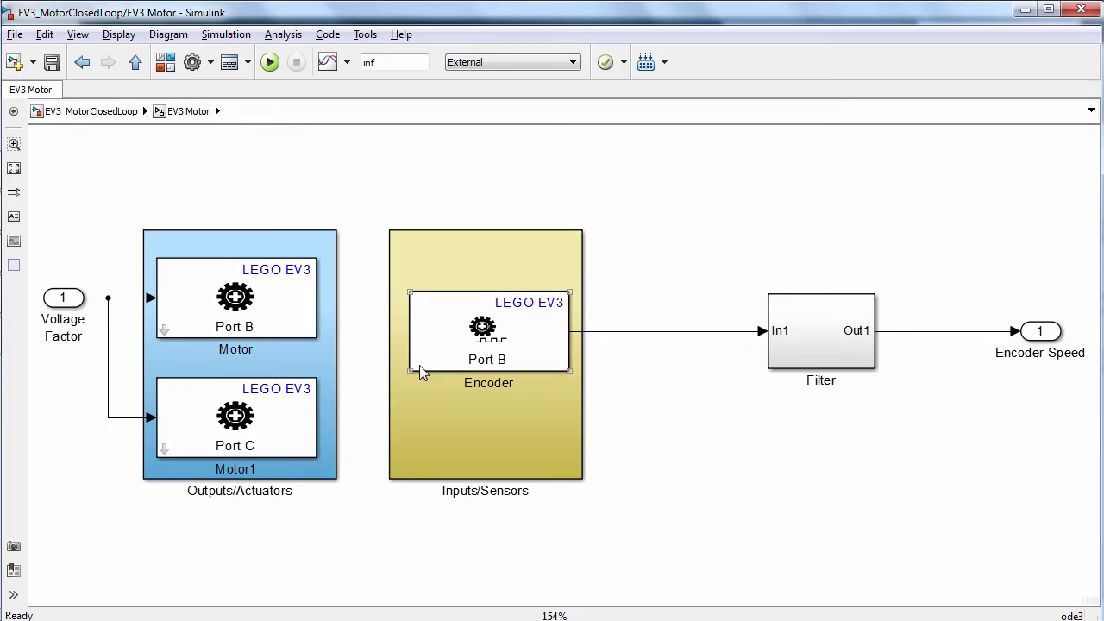
click(110, 112)
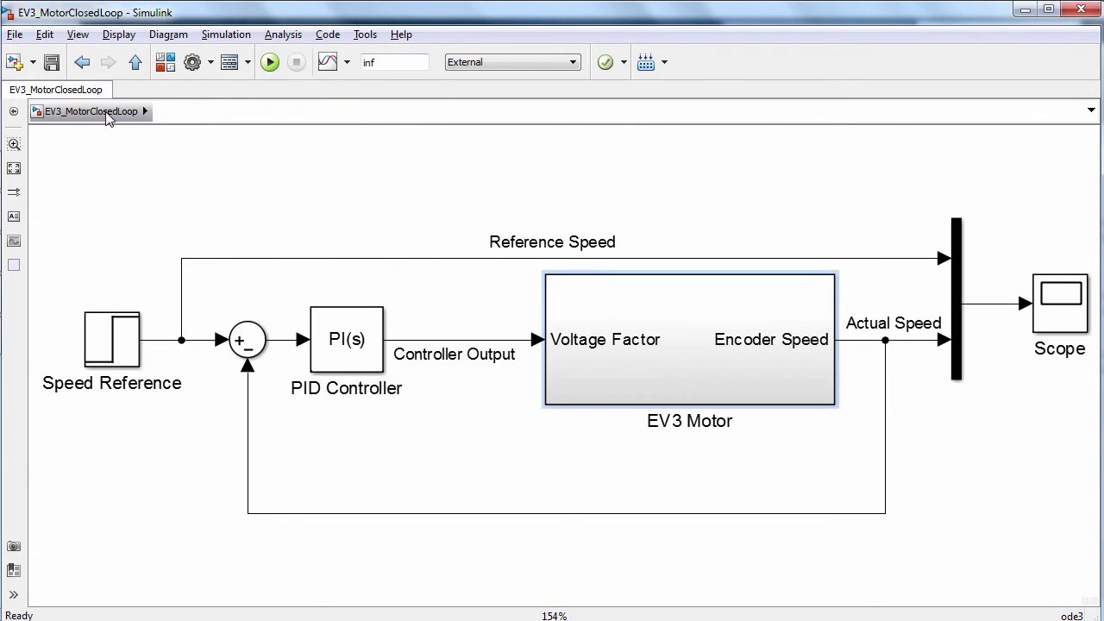
Run the model on the EV3 and set the PI controller gains to P 0.02, I 0.32.
click(270, 62)
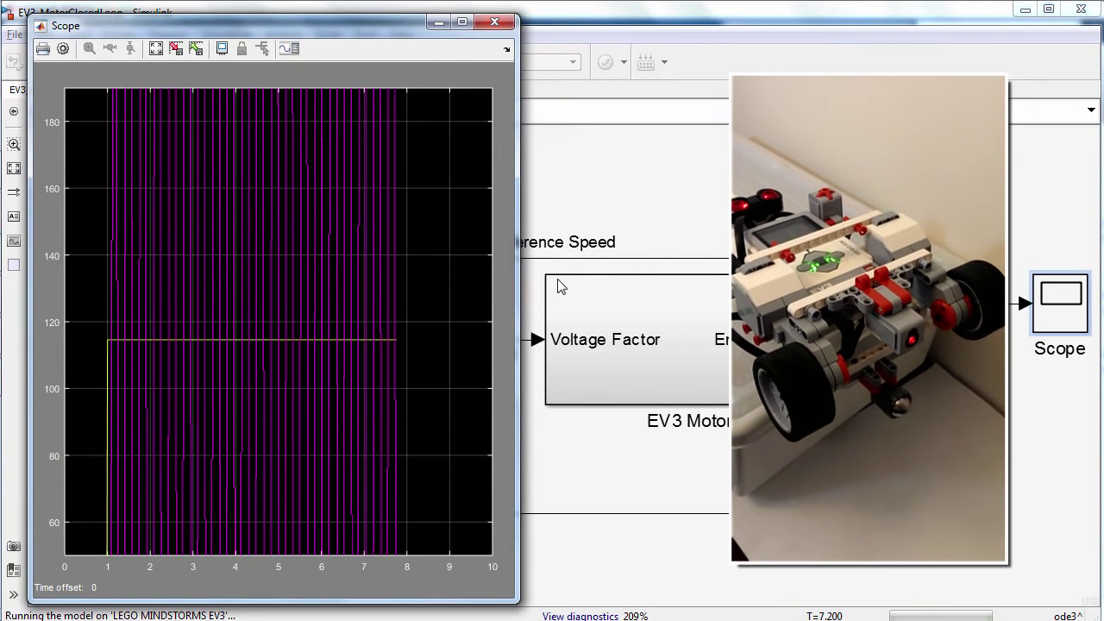
click(646, 189)
double_click(356, 343)
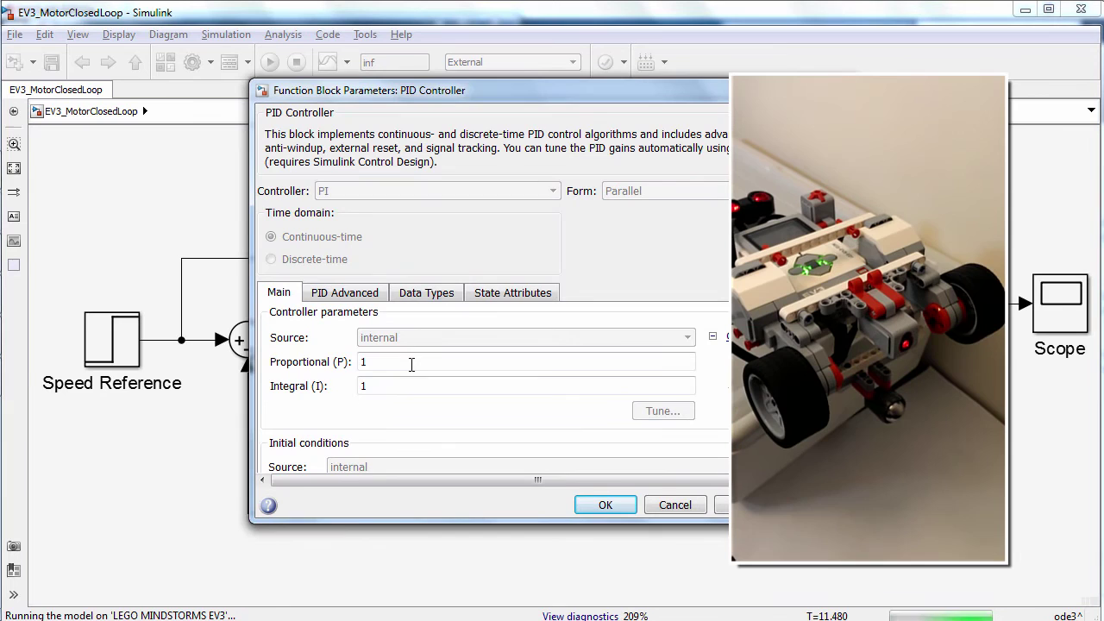
double_click(409, 362)
text(0.02)
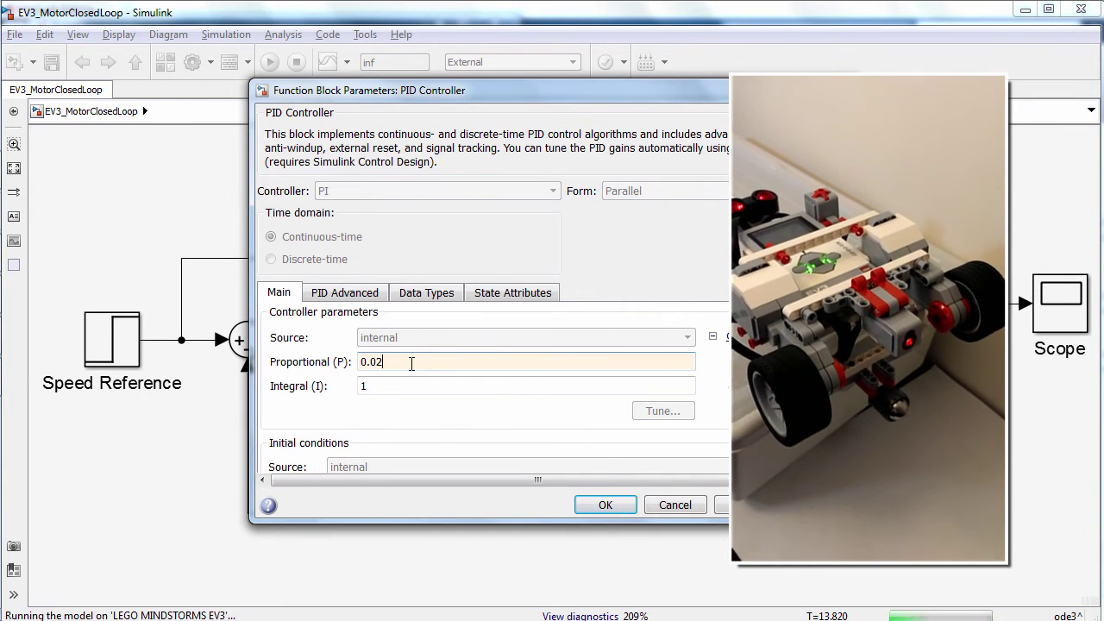
key(Tab)
text(0.32)
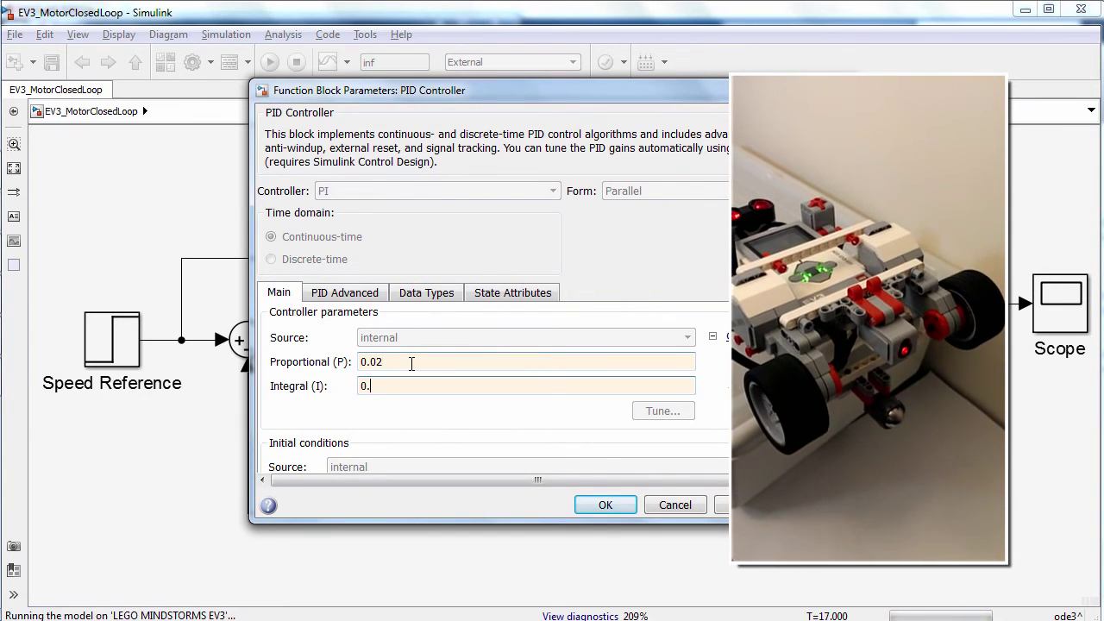
click(605, 505)
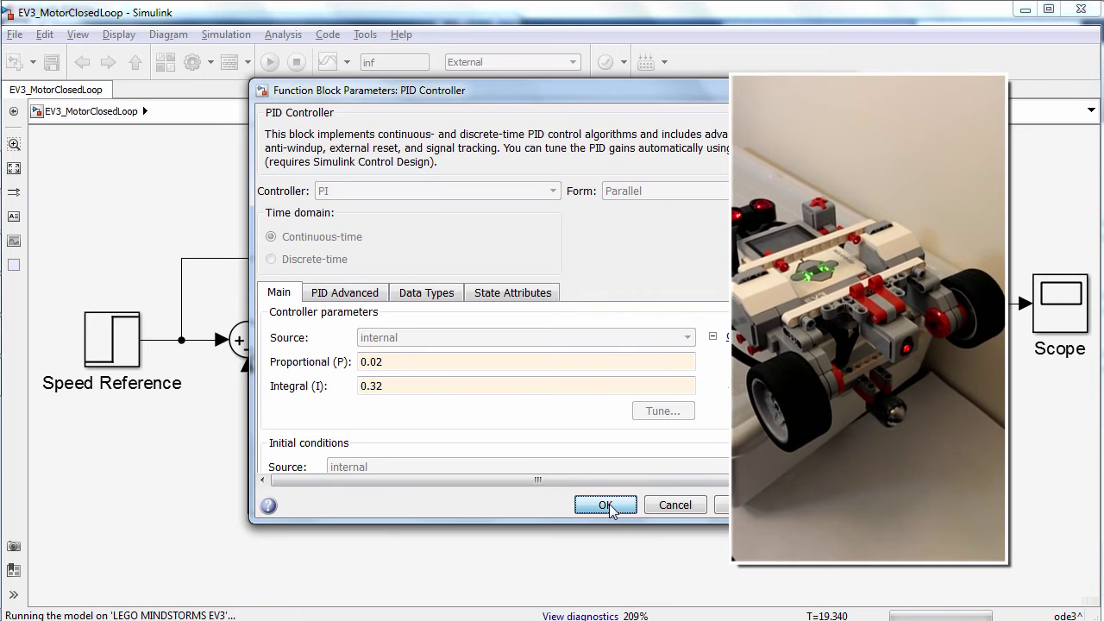
Check the speed response on the Scope, stop the run, and close the model.
double_click(1067, 296)
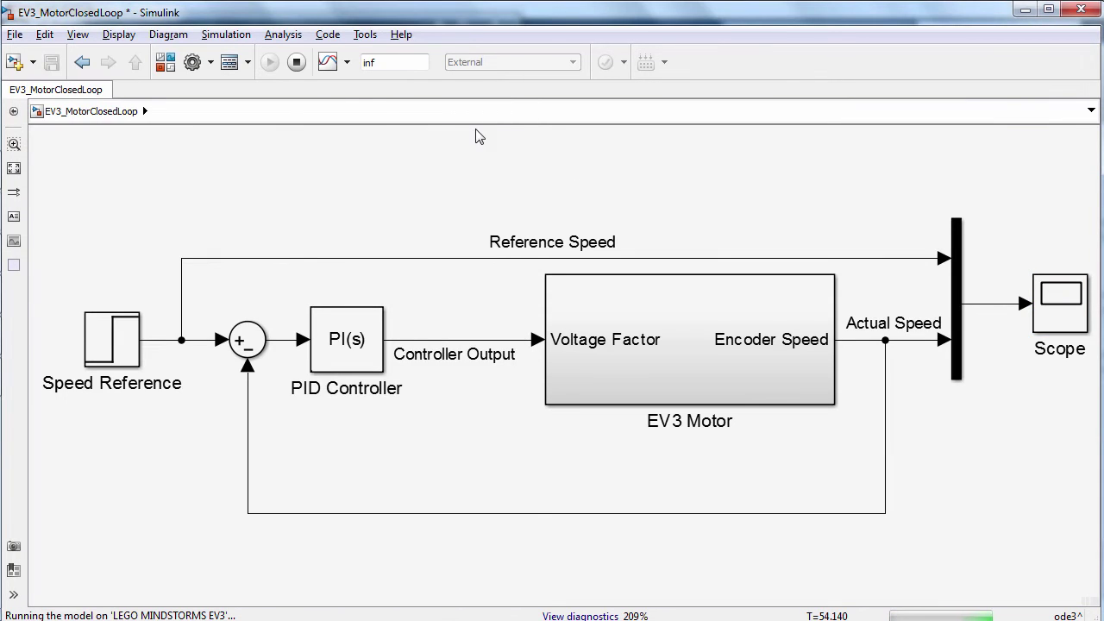
click(296, 68)
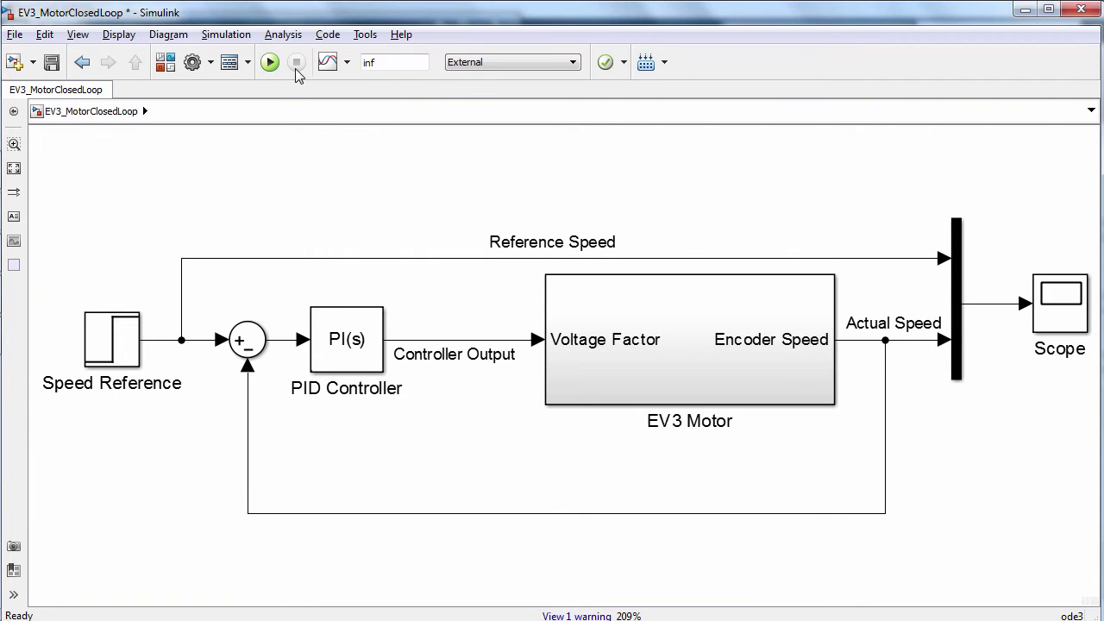
click(1079, 8)
Discard the closed-loop model's changes and inspect the EV3 Plant Model with Motor subsystem.
click(586, 330)
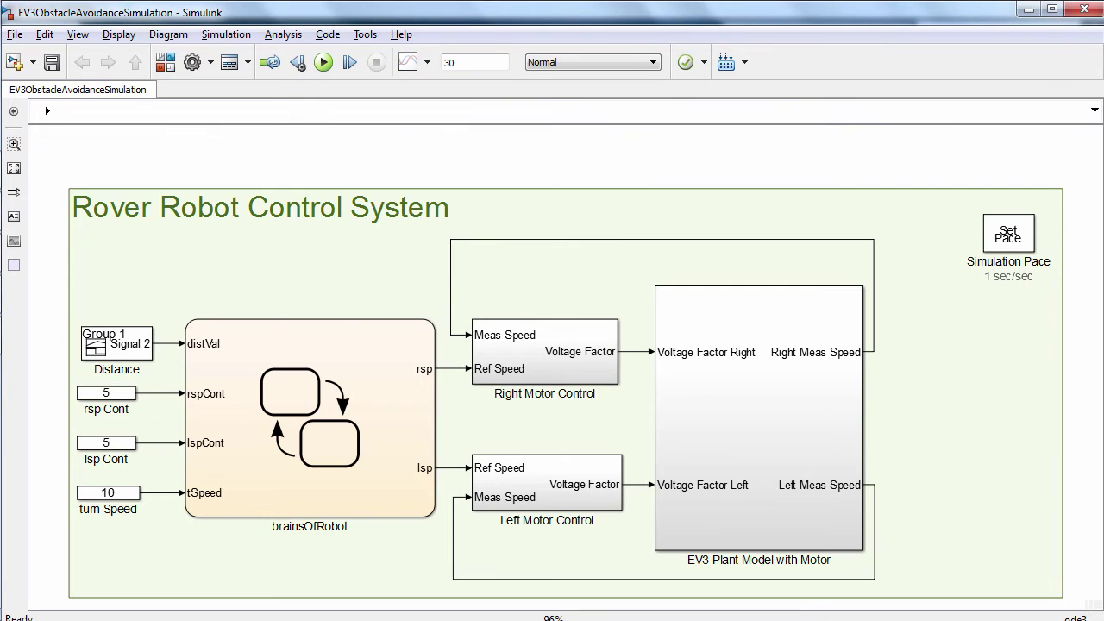
double_click(759, 418)
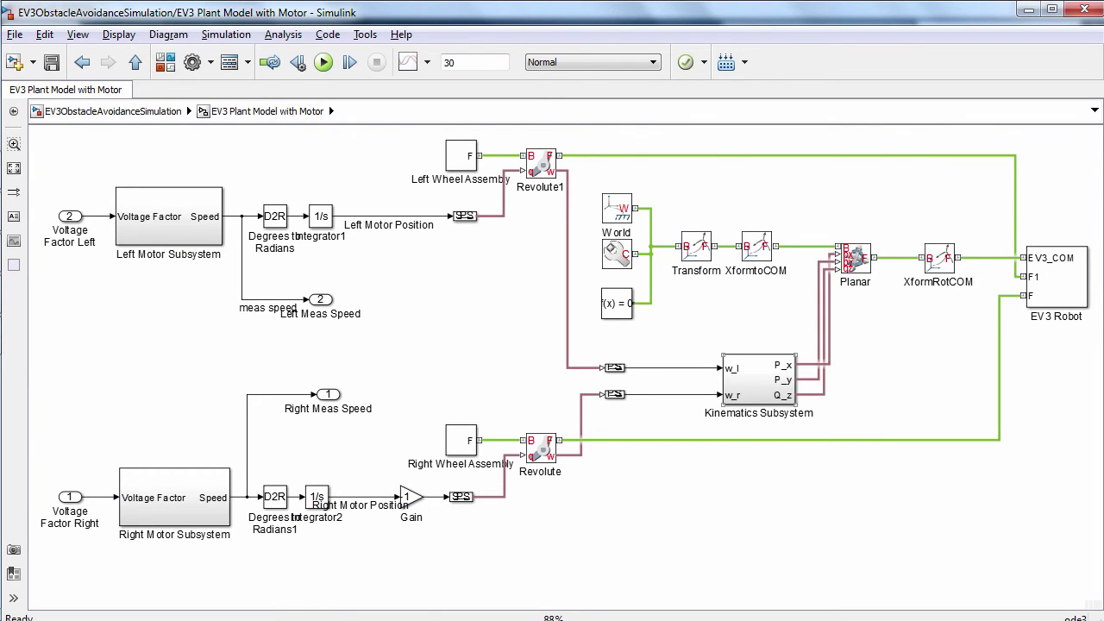
key(Escape)
Inspect the Right Motor Control subsystem and the Distance input's signal waveform.
double_click(517, 350)
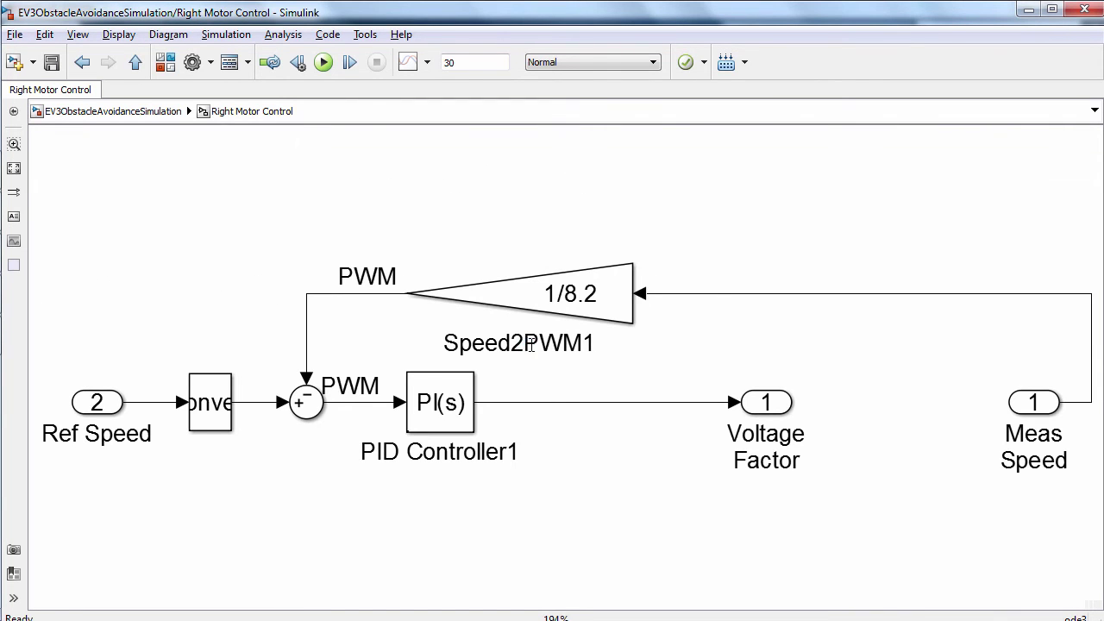
key(Escape)
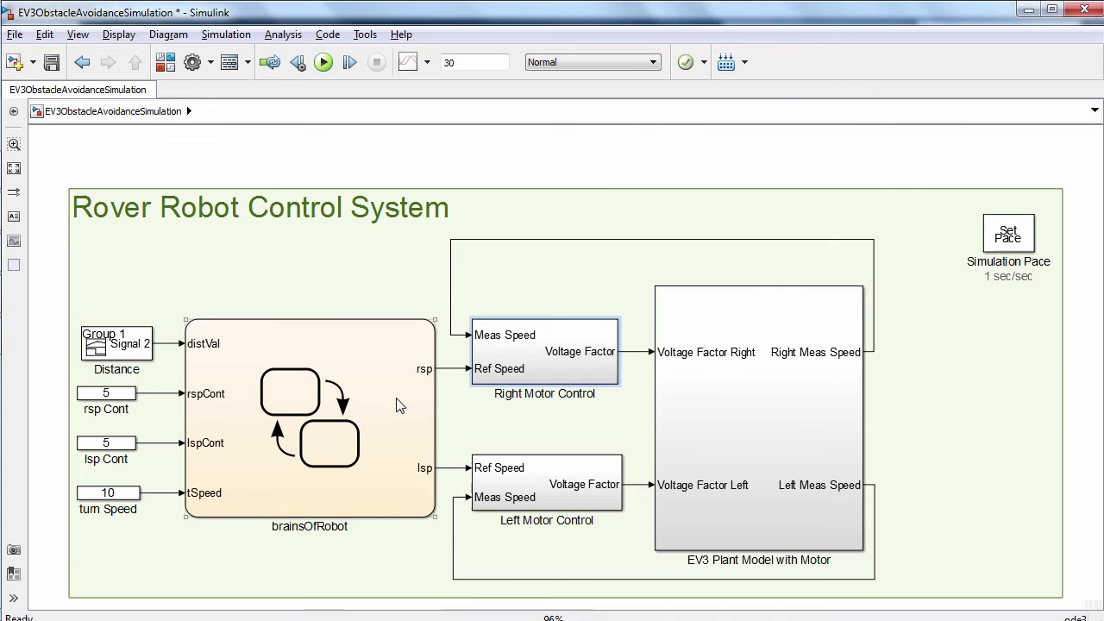
double_click(138, 342)
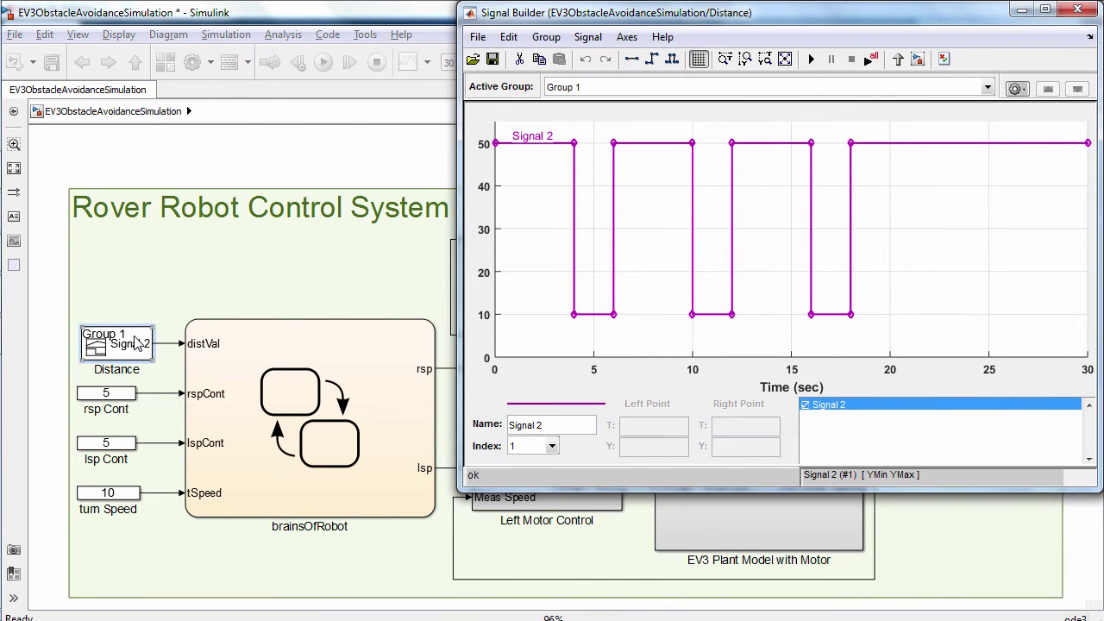
click(1077, 9)
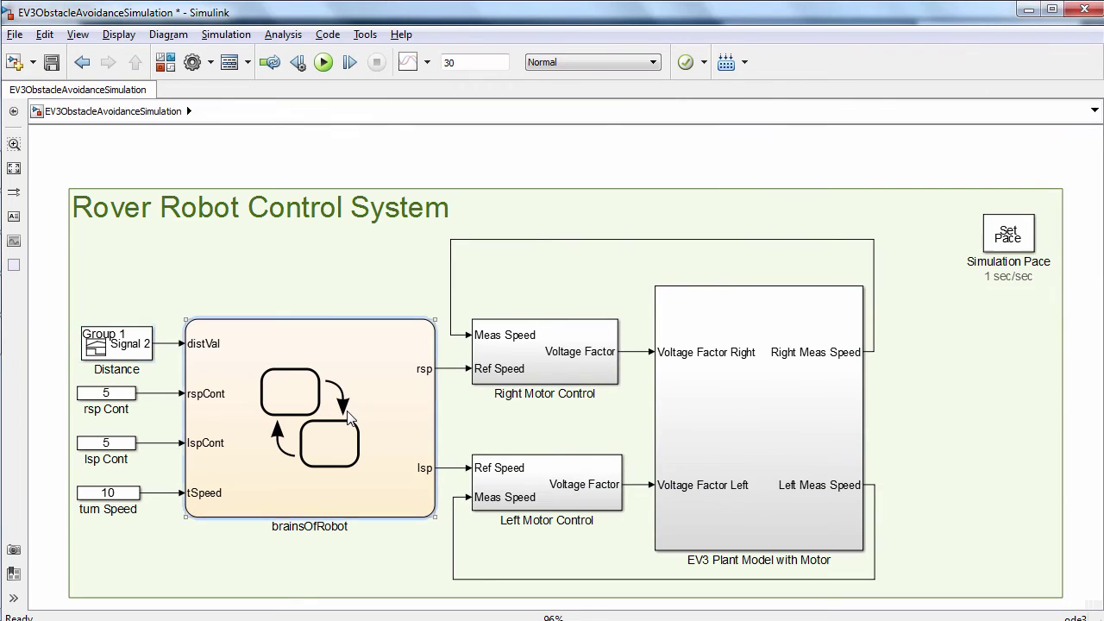
Walk through the brainsOfRobot chart's Move, NormalMovement, CollAvoid and LoopAround states.
double_click(349, 418)
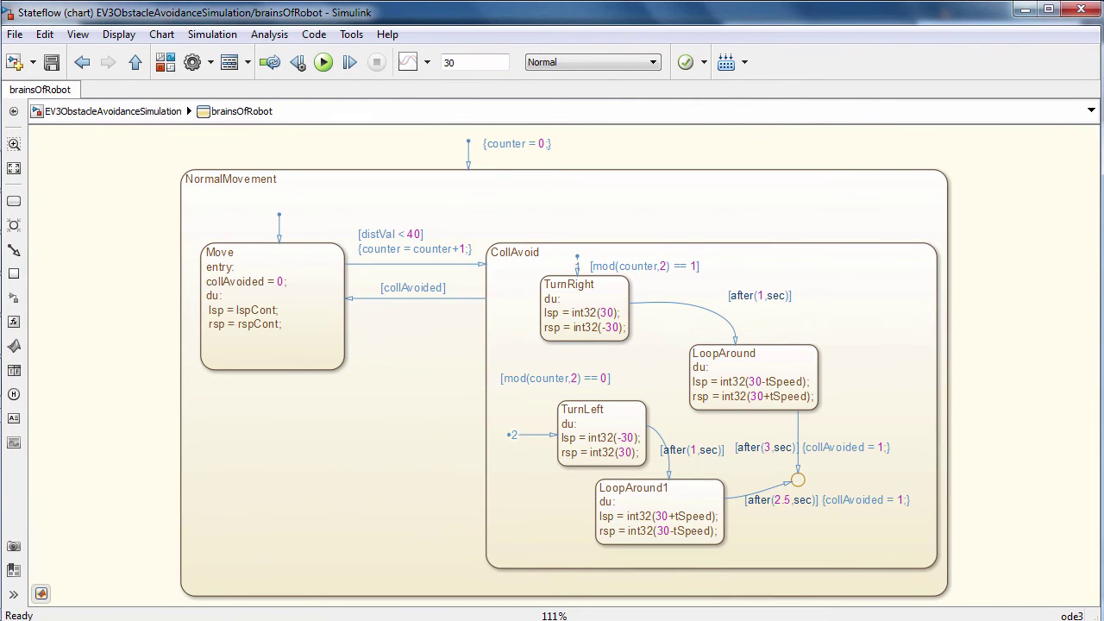
click(271, 345)
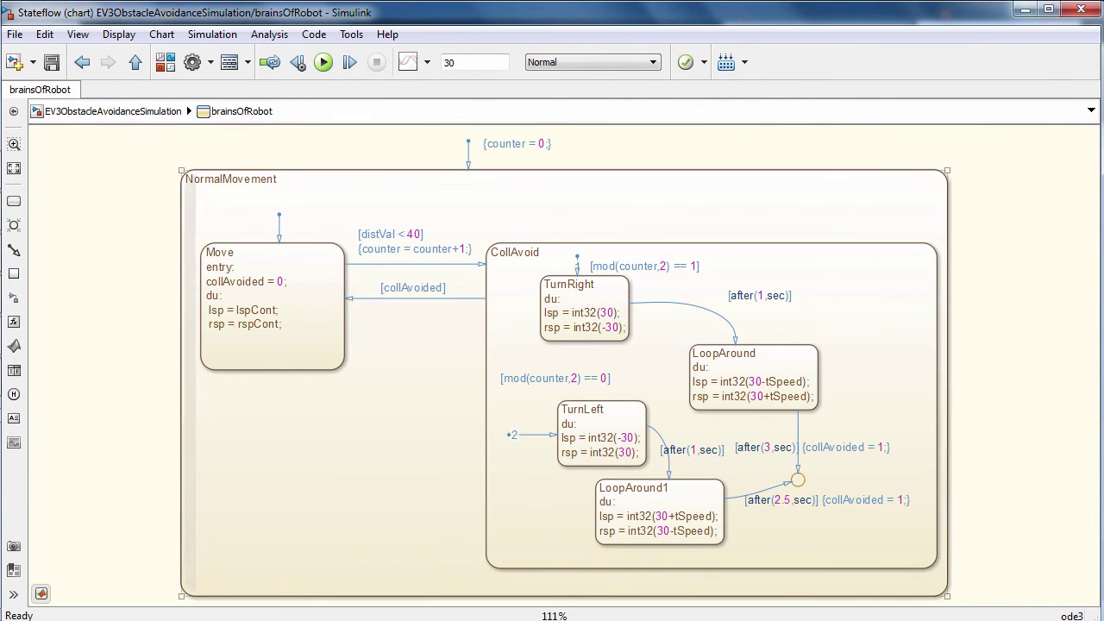
click(182, 362)
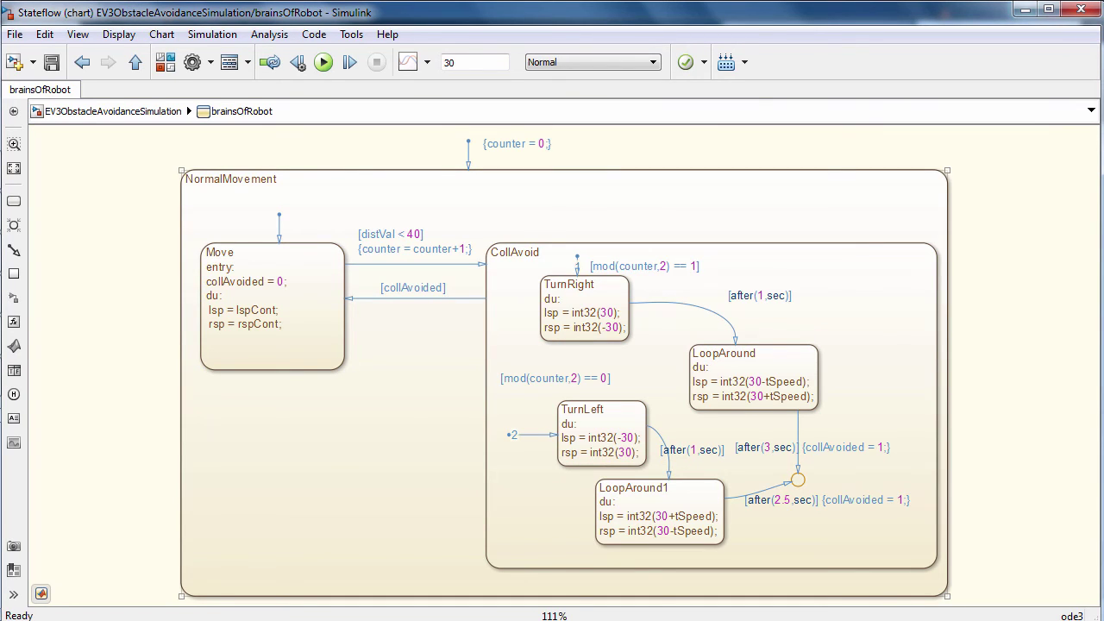
click(487, 405)
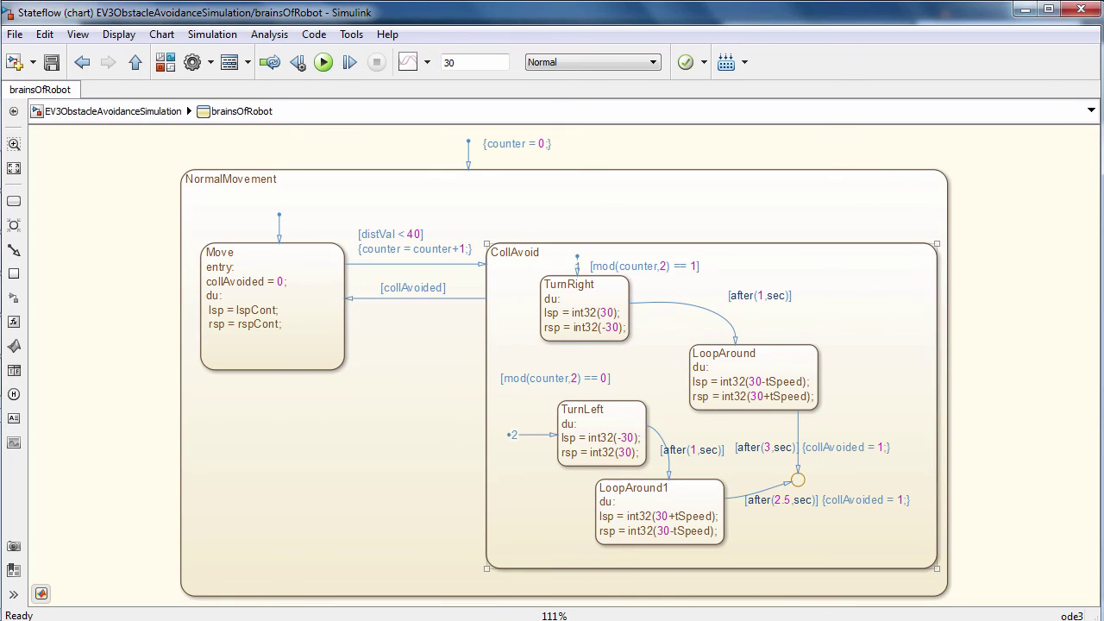
click(754, 403)
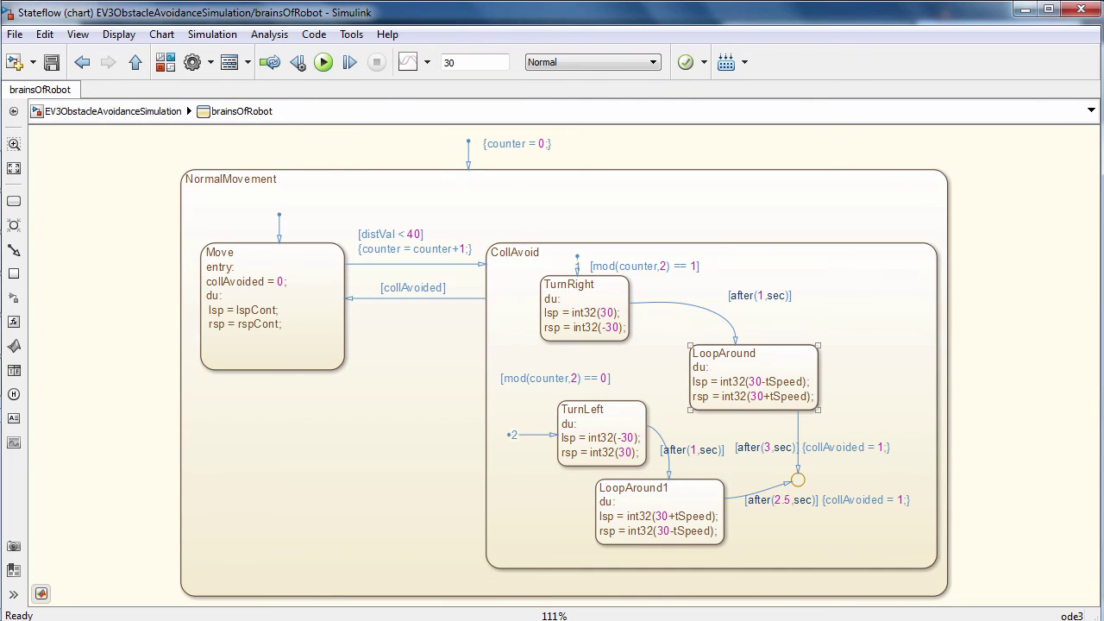
click(487, 406)
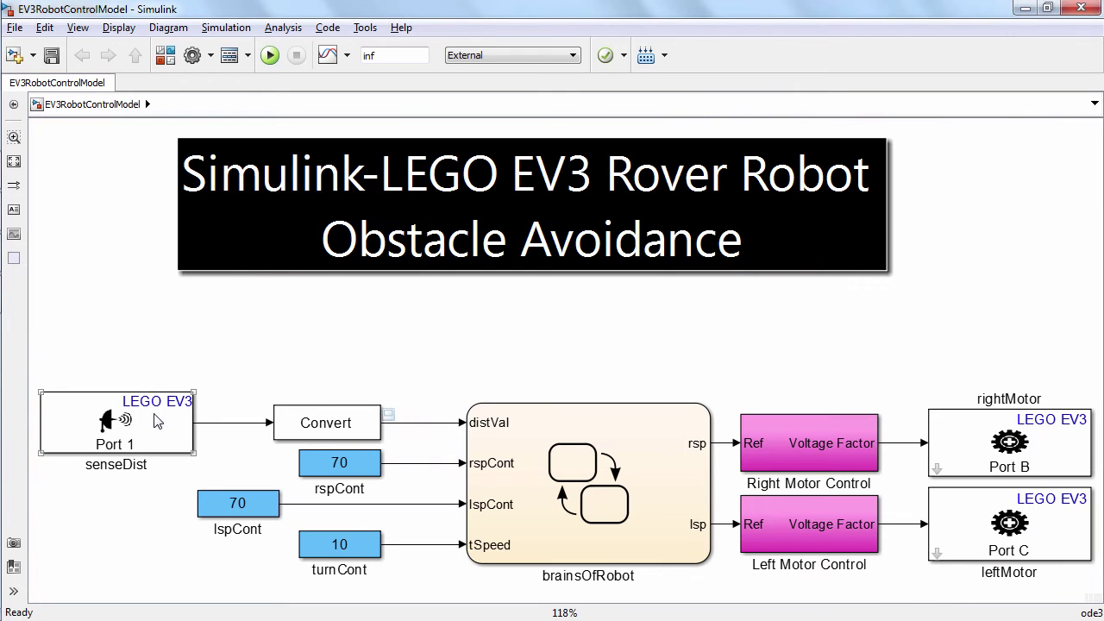
Inspect the EV3RobotControlModel's brainsOfRobot chart, then its Right Motor Control subsystem.
double_click(572, 450)
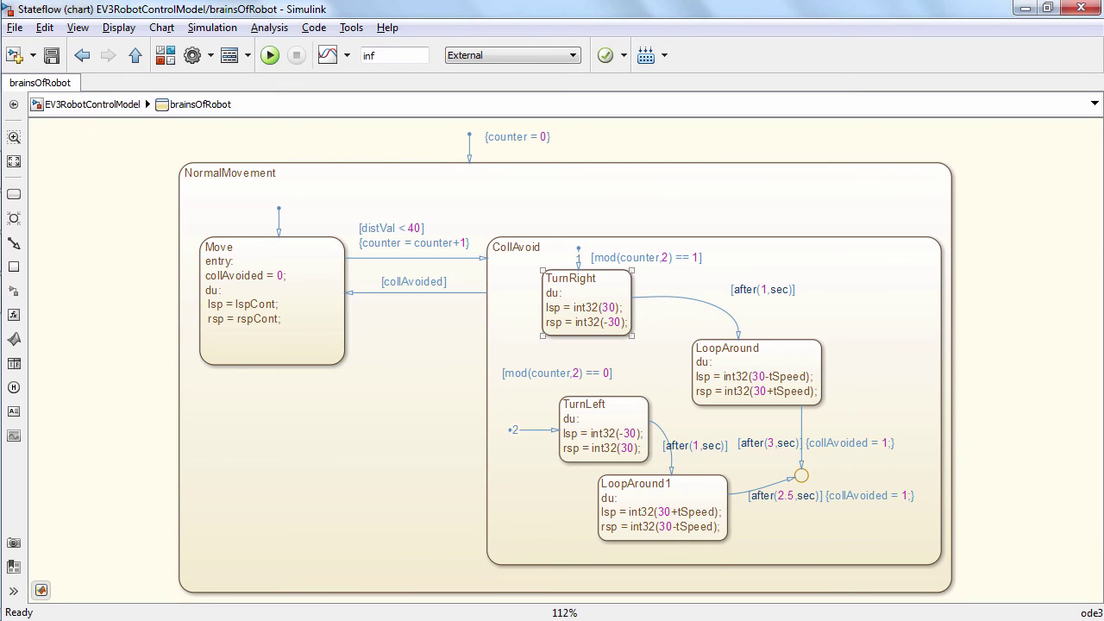
key(Escape)
double_click(818, 466)
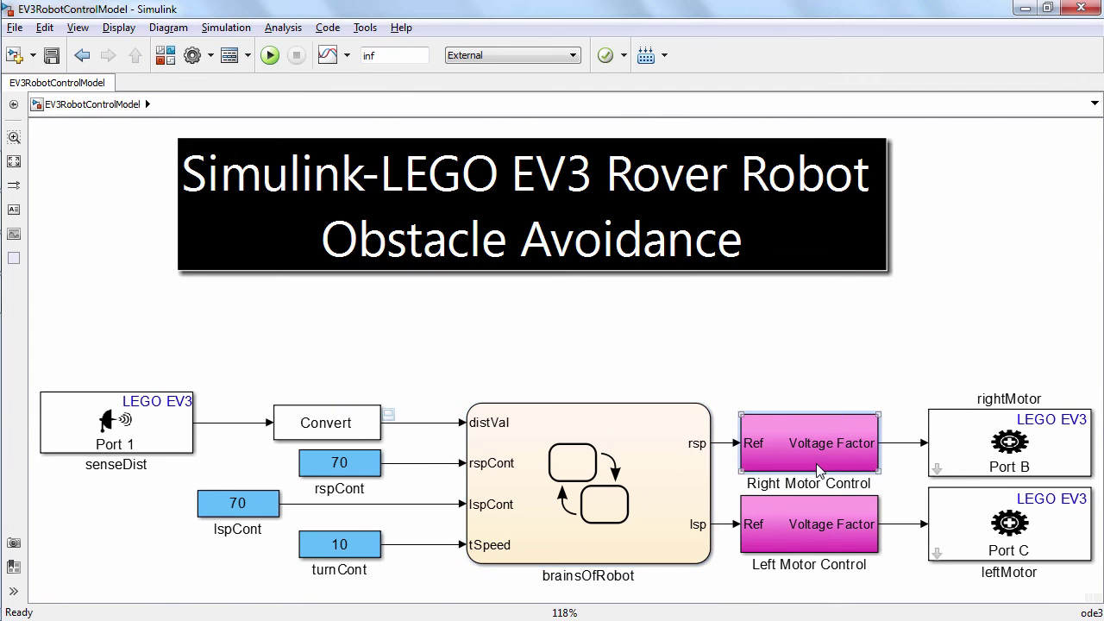